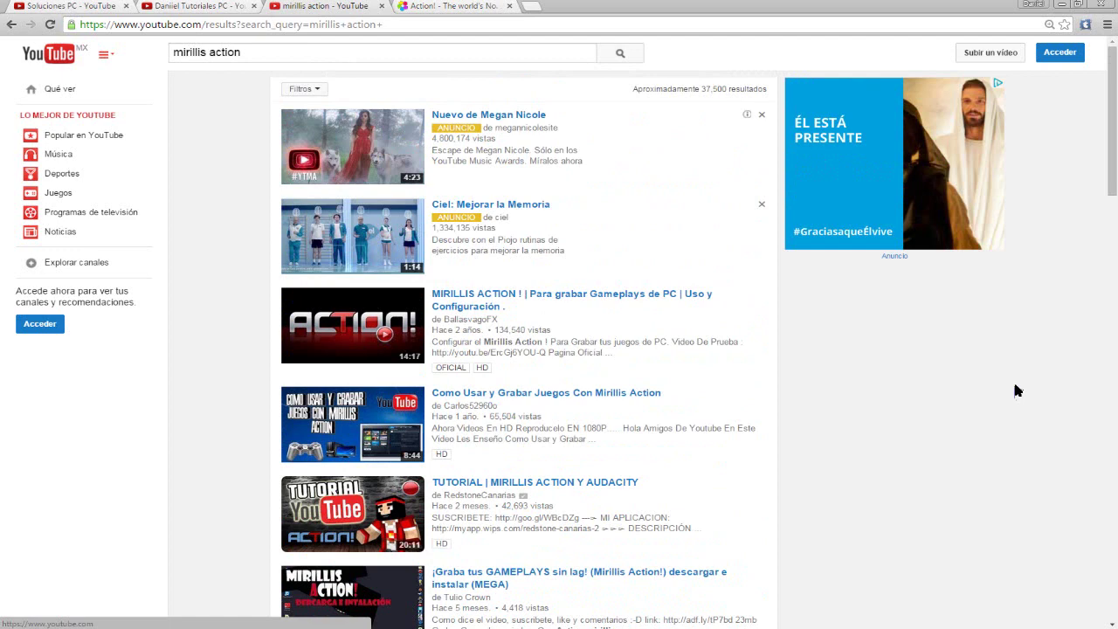
Look through the YouTube search results for Mirillis Action videos.
scroll(1016, 389, down, 1)
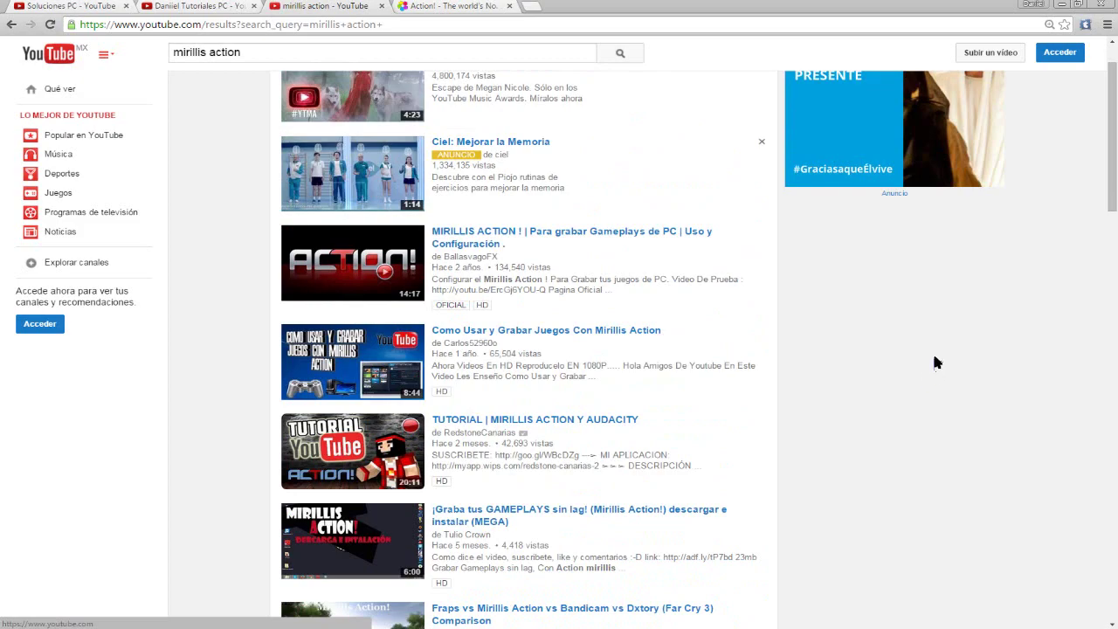
scroll(935, 358, down, 5)
scroll(933, 349, up, 6)
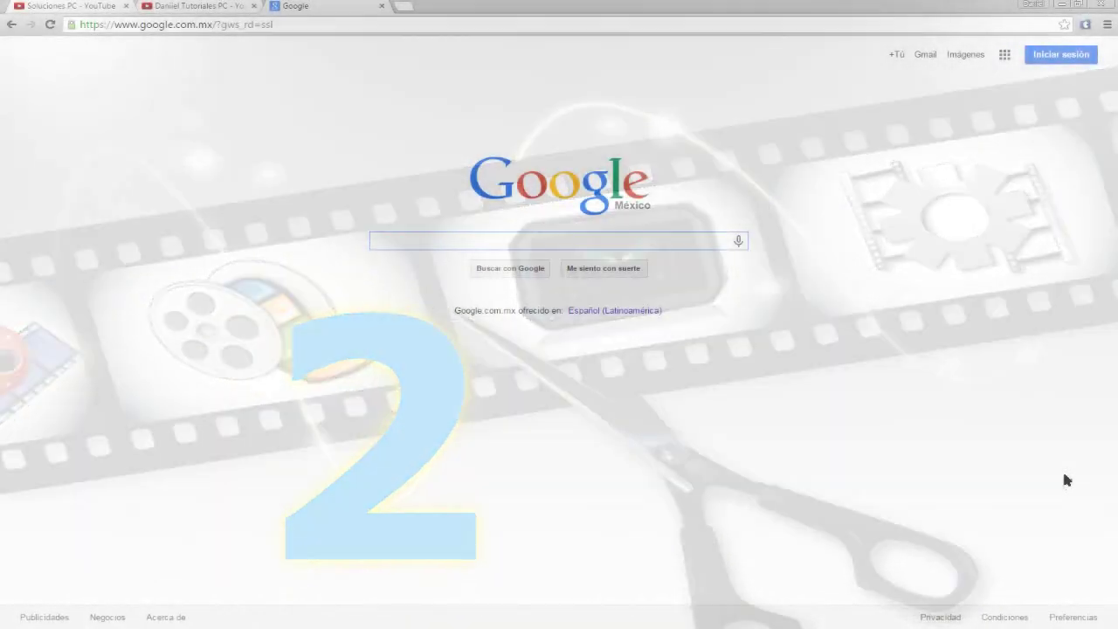
Search Google for "smrecorder".
text(sme)
text(ecorder)
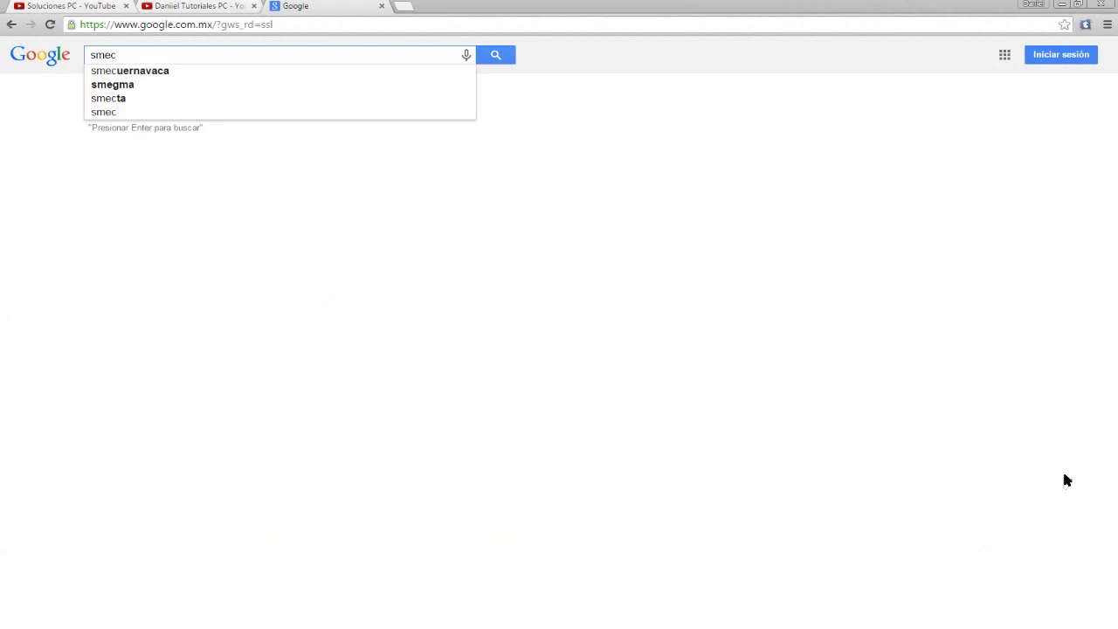
key(Return)
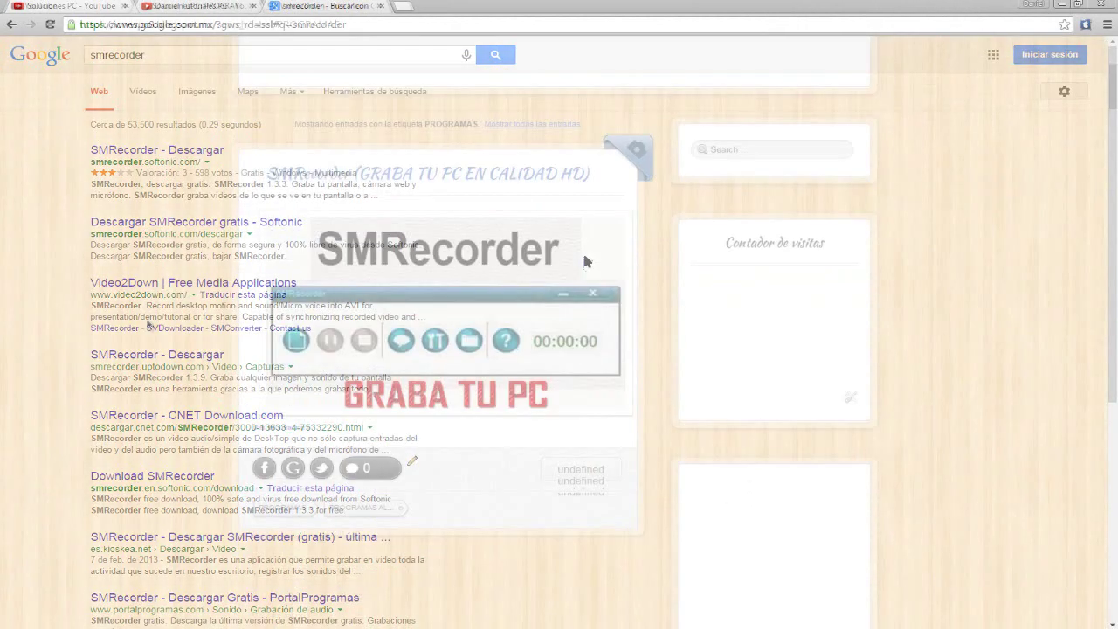
Open the official download page linked in the SMRecorder blog post and look over the offered products.
scroll(198, 291, down, 3)
scroll(217, 292, down, 3)
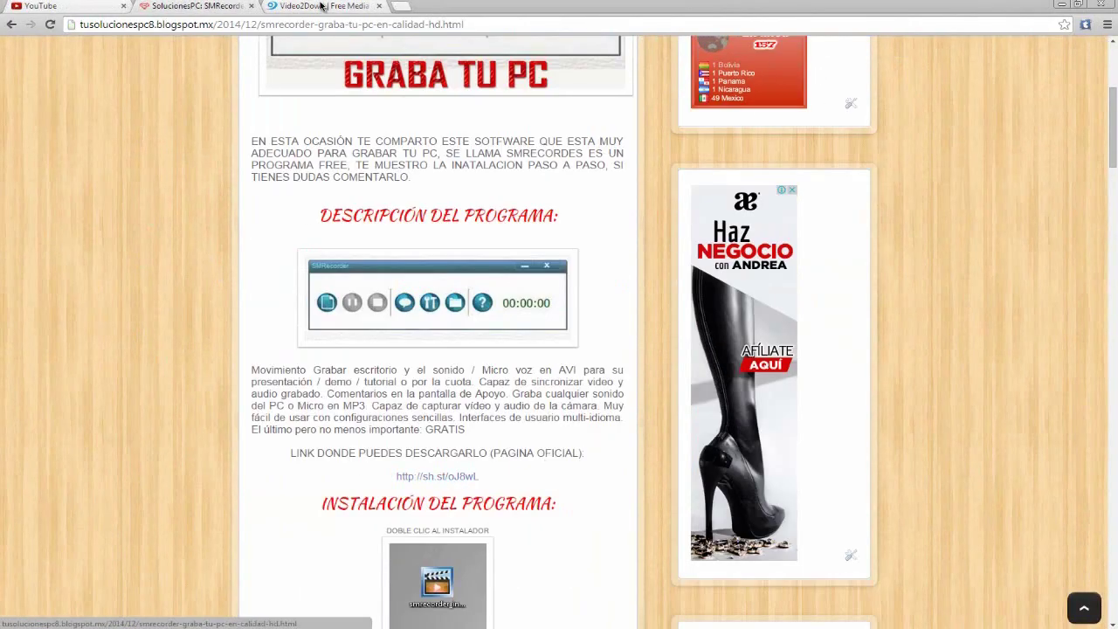
click(417, 476)
scroll(136, 264, down, 3)
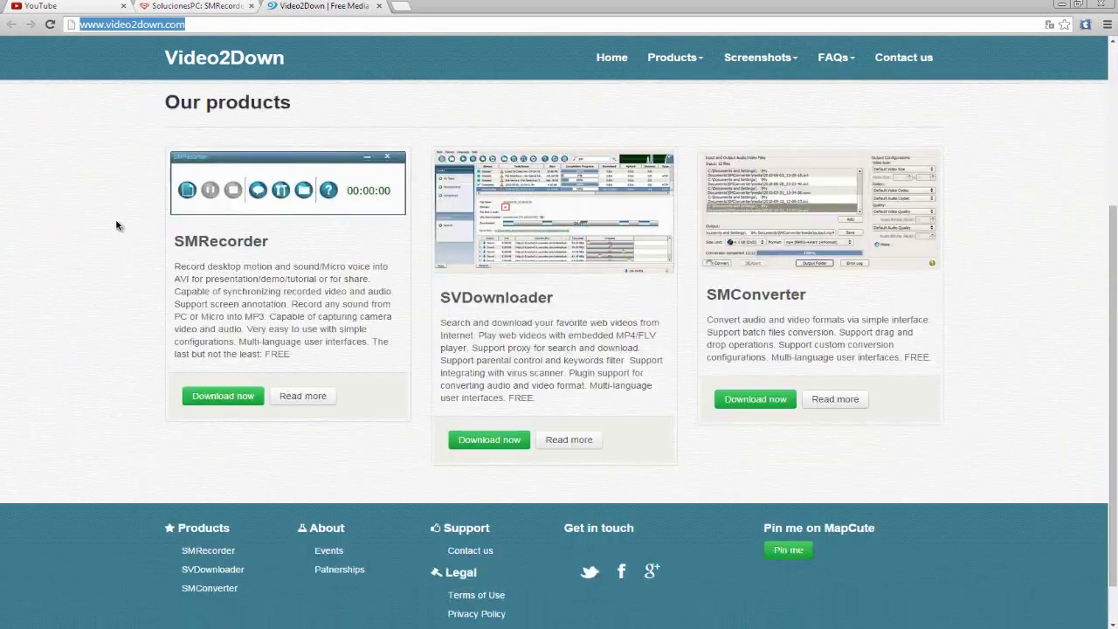
scroll(175, 293, down, 1)
scroll(145, 305, up, 1)
Return to the SMRecorder blog post, read through its installation section and minimize the browser.
click(203, 7)
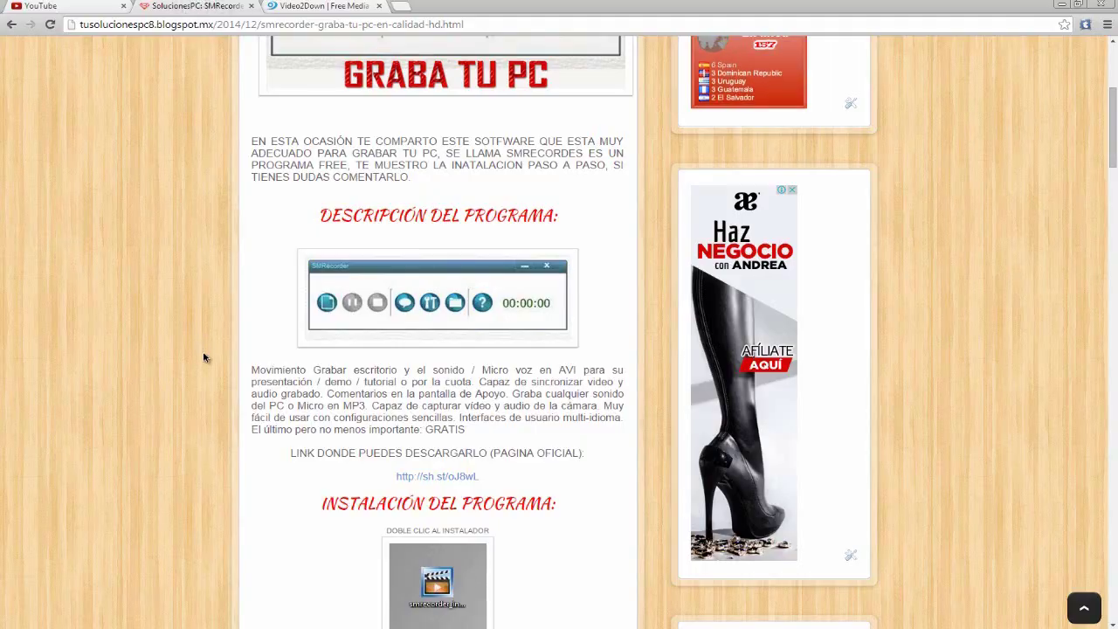
scroll(223, 354, down, 5)
scroll(223, 354, down, 5)
click(1061, 5)
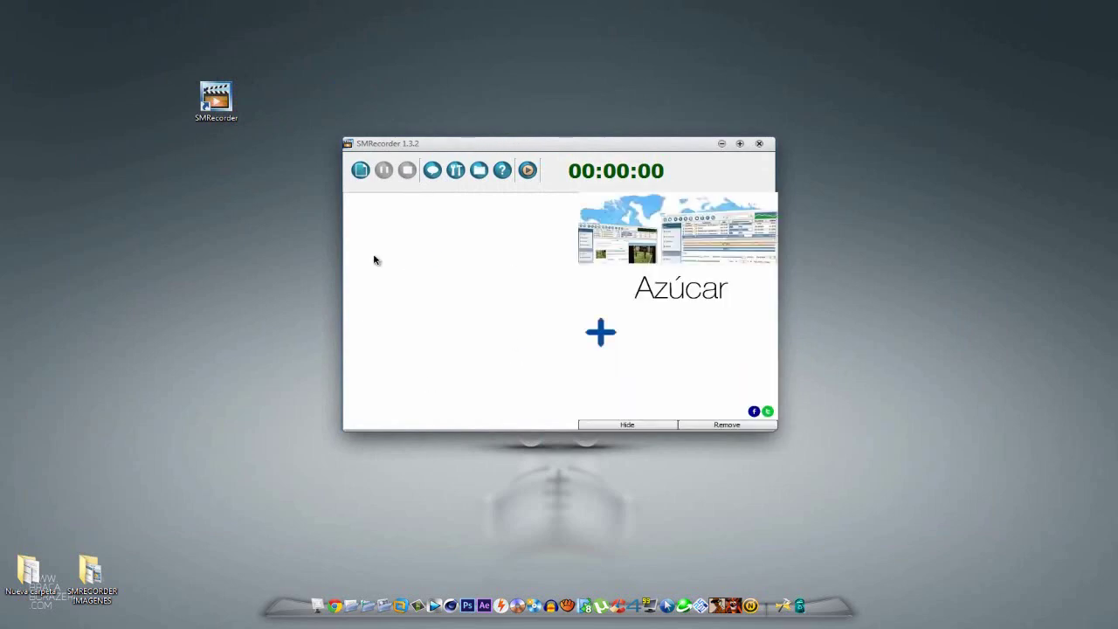
Create a new Desktop Video recording task in SMRecorder and set its capture size to Full Desktop.
click(360, 170)
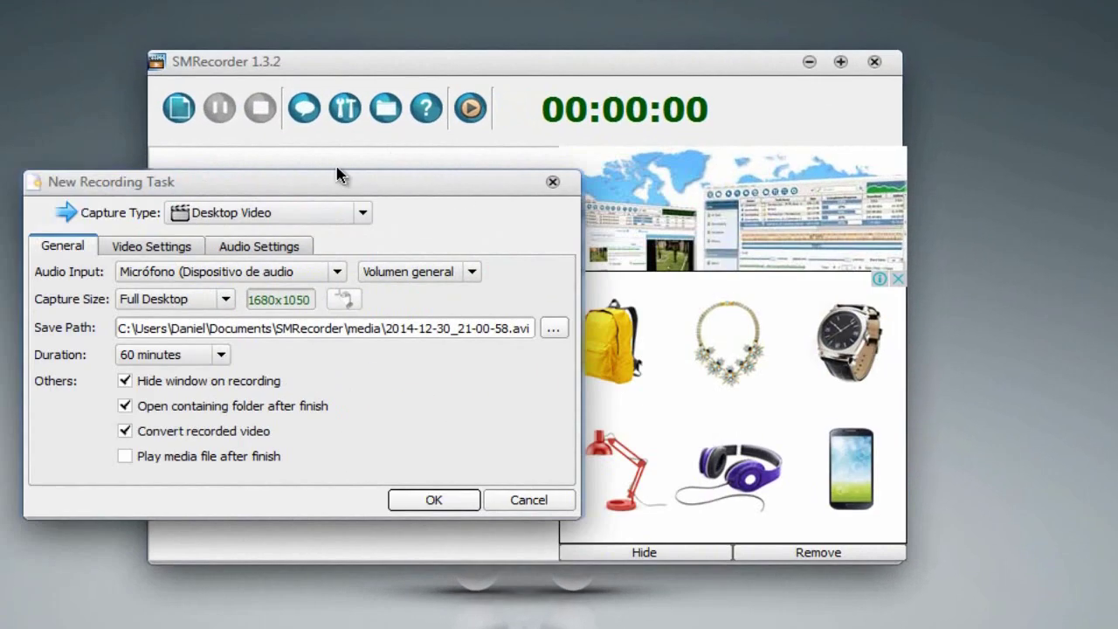
click(297, 213)
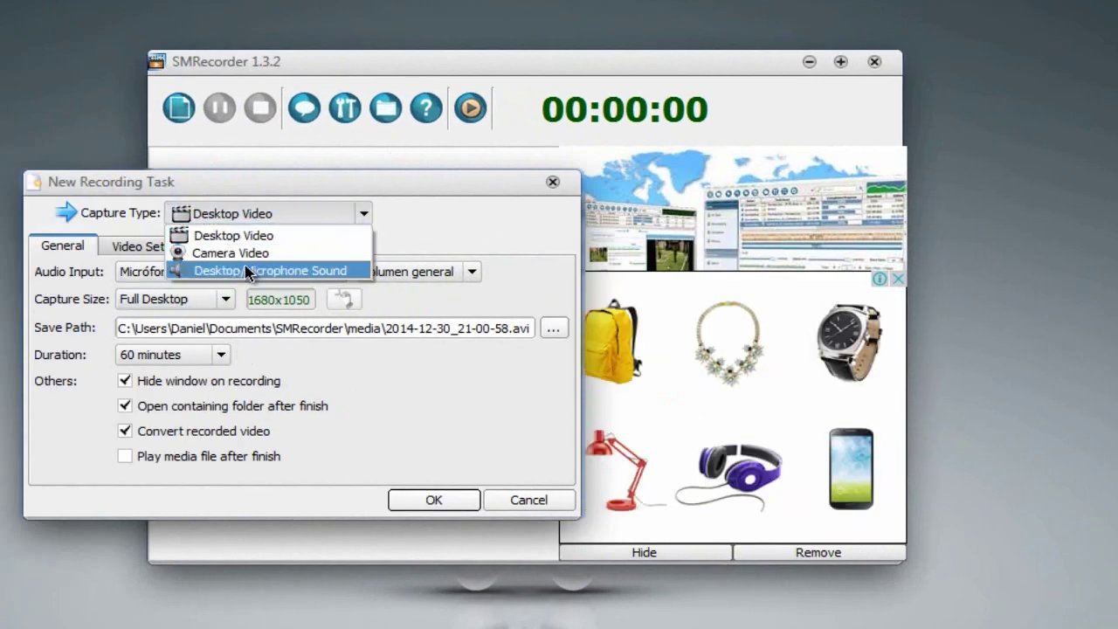
key(Escape)
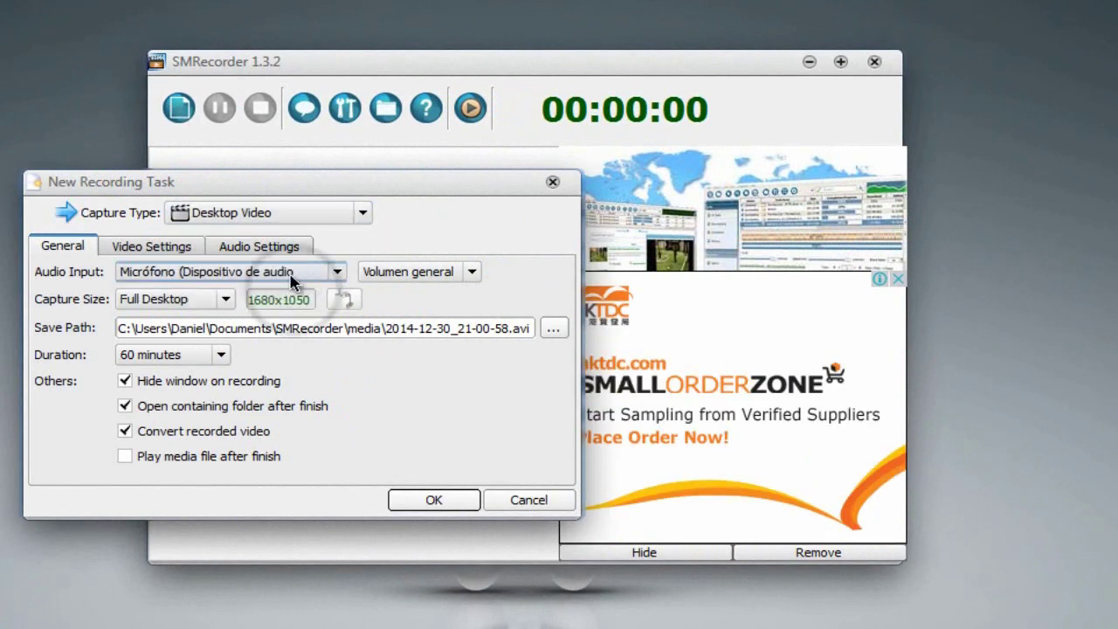
click(225, 298)
click(175, 332)
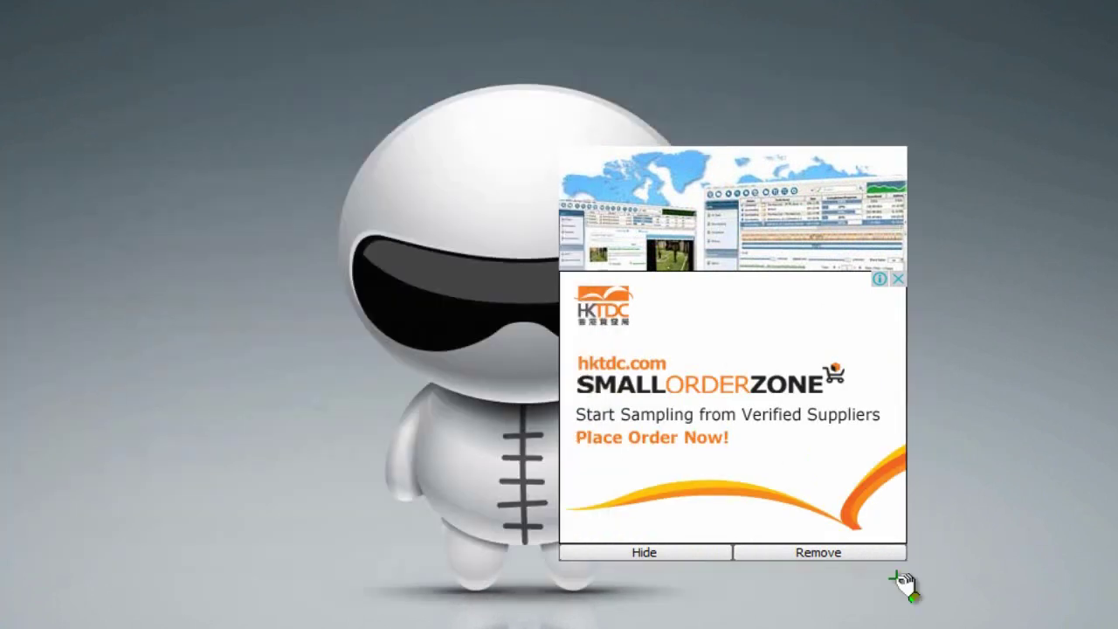
click(225, 298)
click(166, 315)
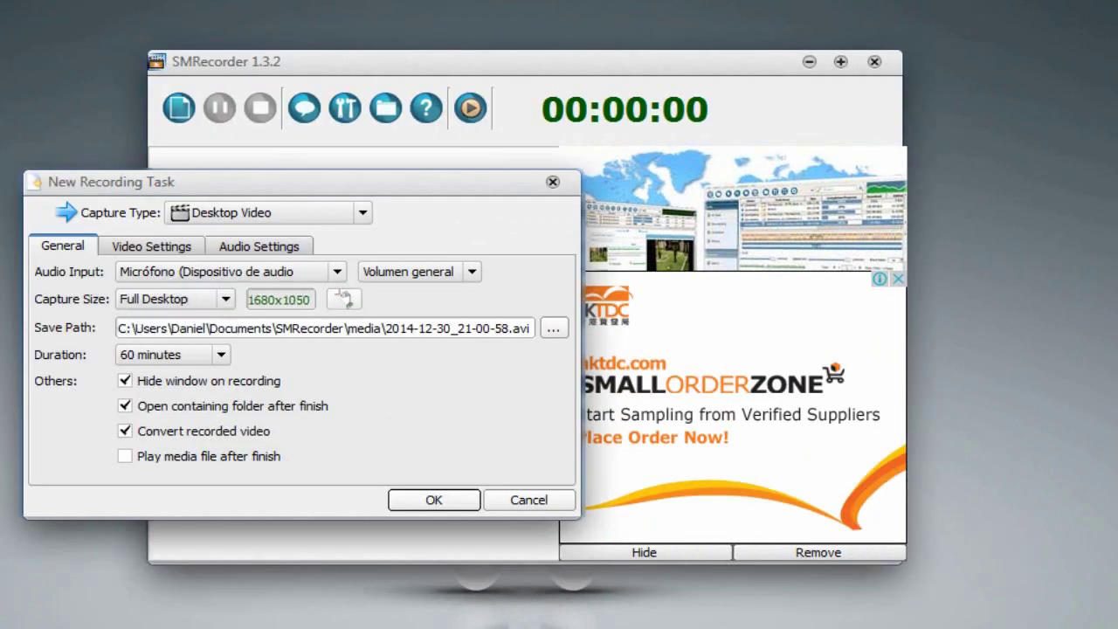
Browse the recording's save location without choosing a new one and set the duration to 60 minutes.
click(557, 328)
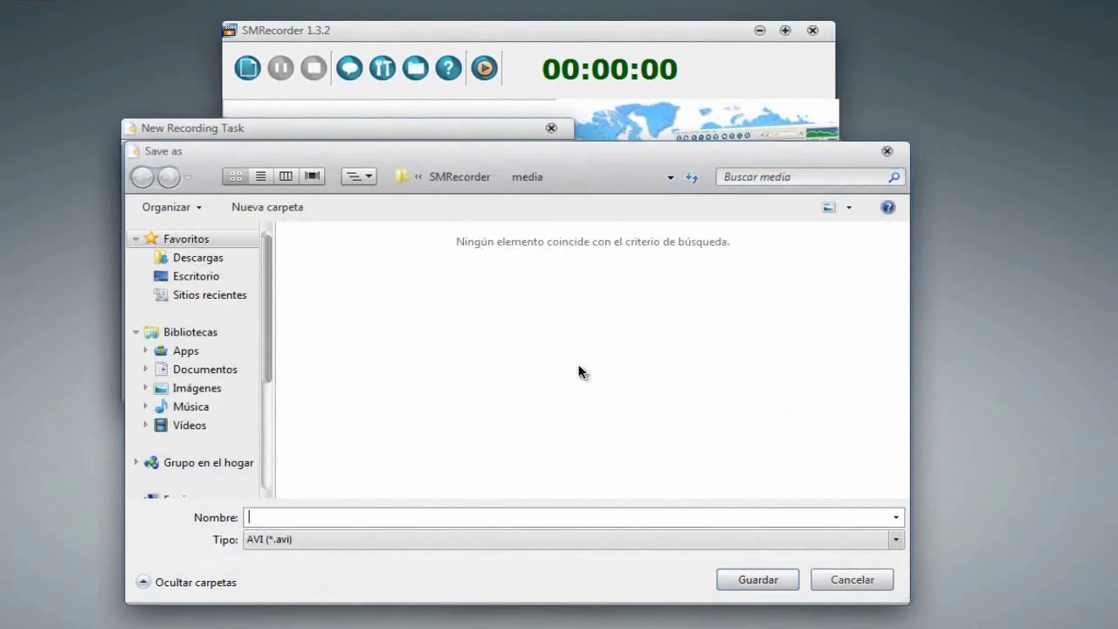
click(886, 152)
click(241, 269)
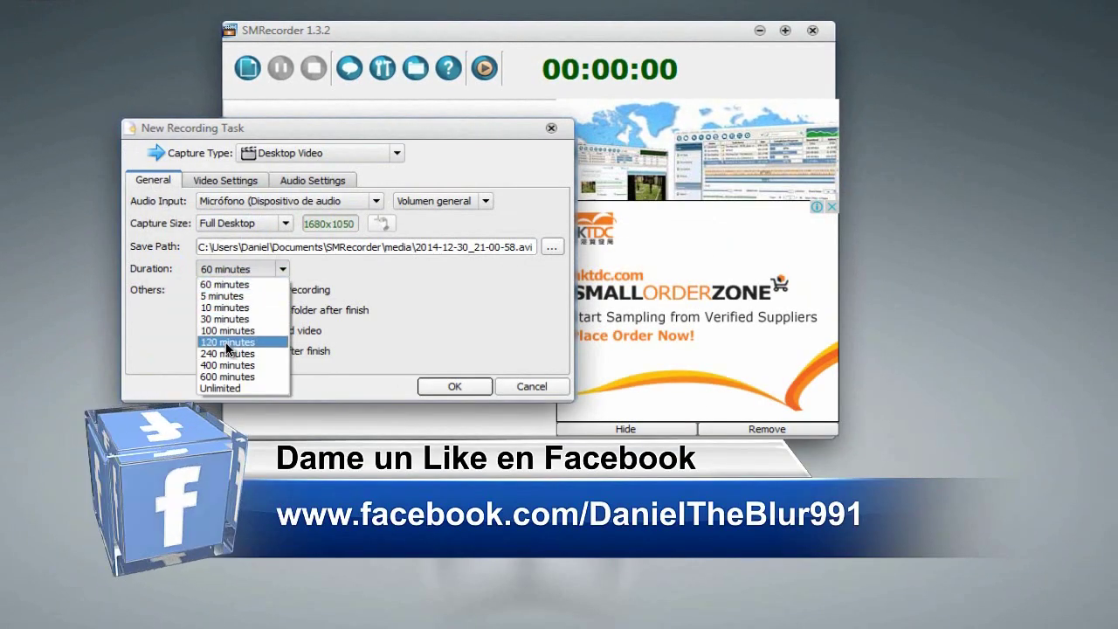
click(224, 283)
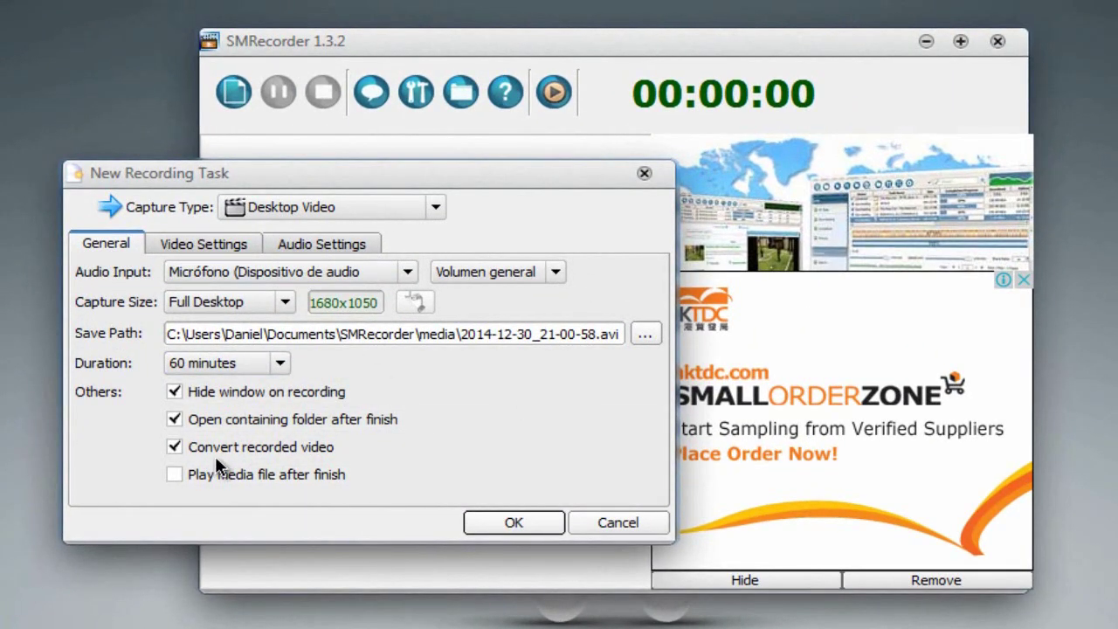
Set the capture frame rate to 36 frames/s and go over the audio/video interleave interval and compression quality in the video settings.
click(203, 244)
click(249, 300)
click(227, 566)
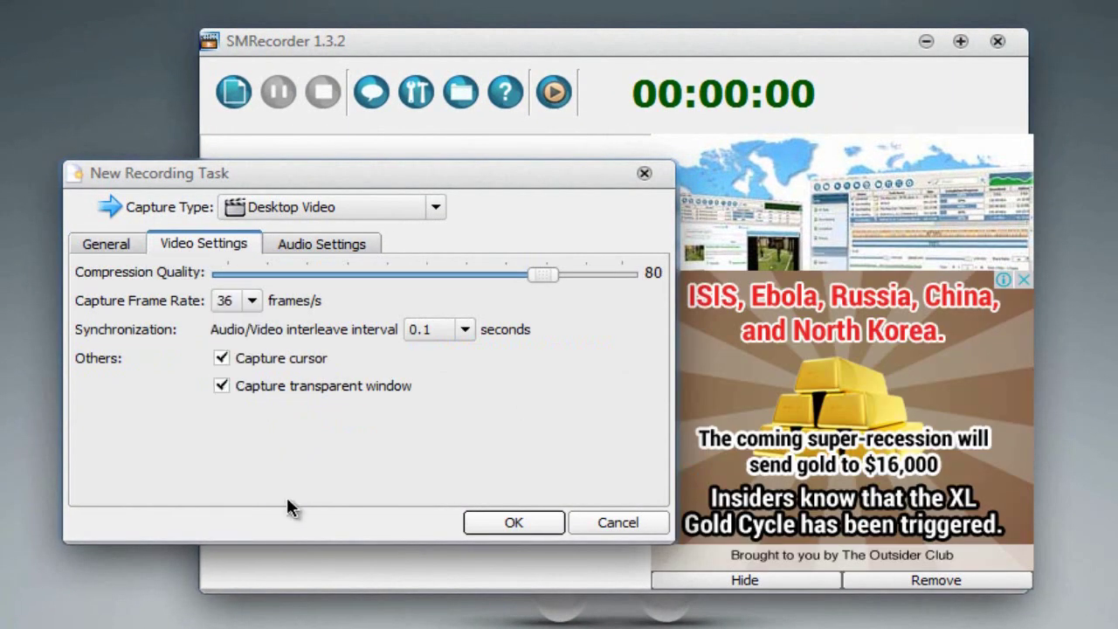
click(471, 327)
click(471, 336)
mouse_move(546, 276)
mouse_down()
mouse_move(622, 282)
mouse_move(540, 274)
mouse_up()
Check the task's audio settings and start the desktop recording, acknowledging the pause notice.
click(330, 243)
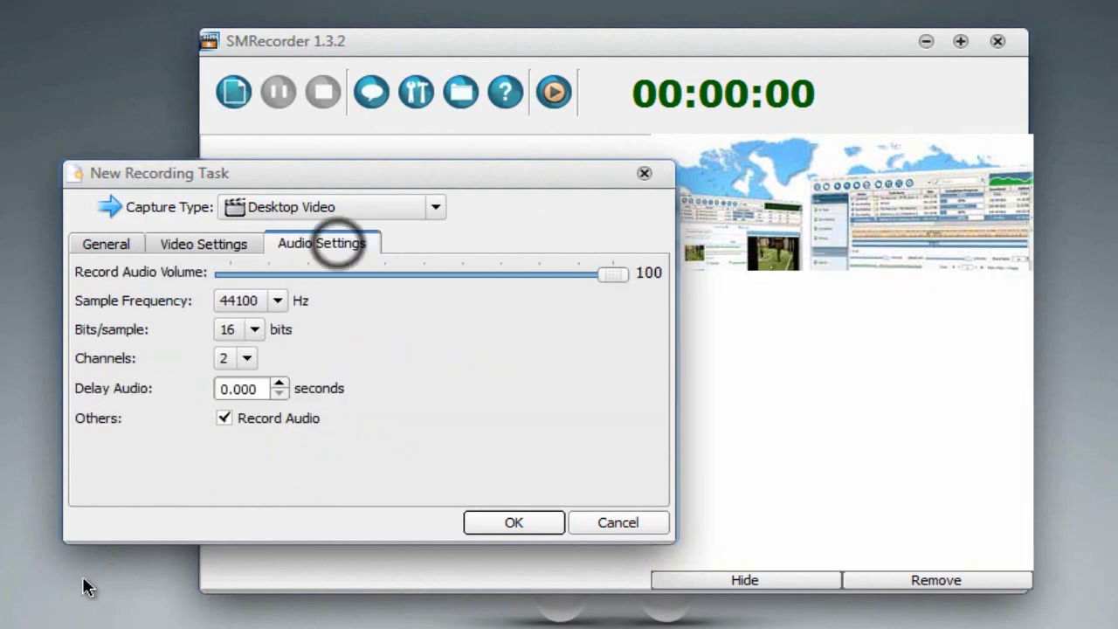
click(106, 244)
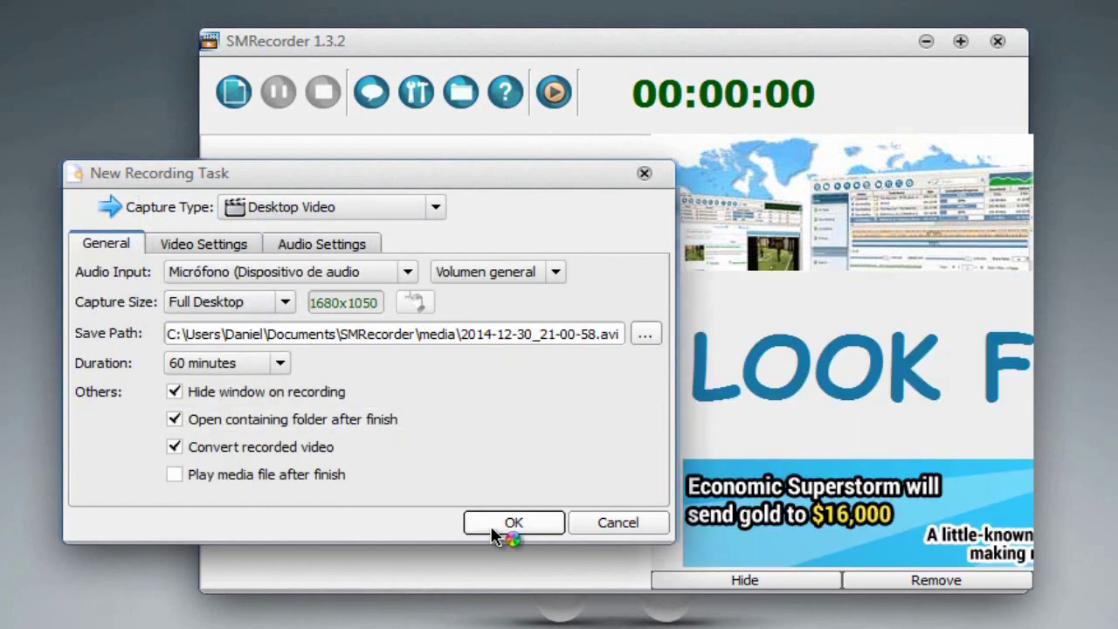
click(513, 522)
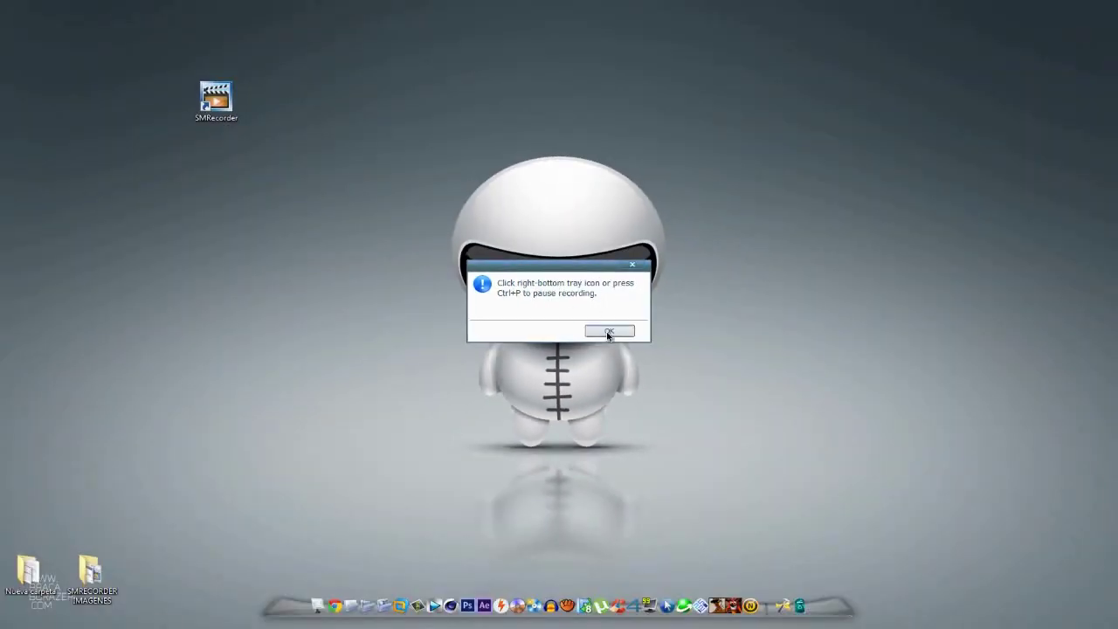
key(Return)
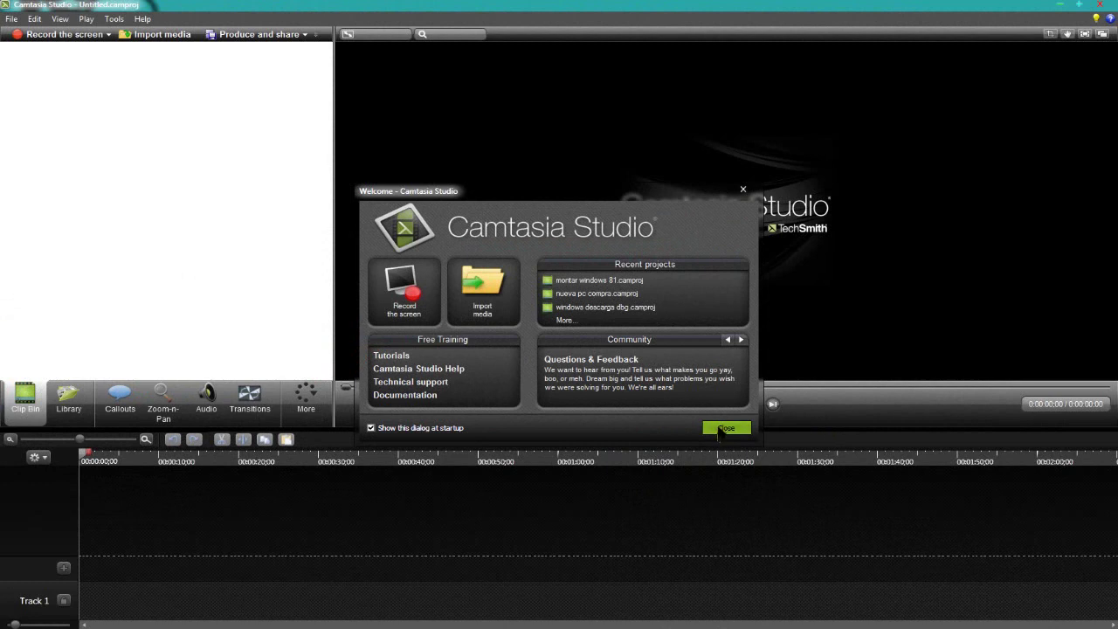
Dismiss the welcome dialog in Camtasia Studio and look over the project's file commands.
click(725, 428)
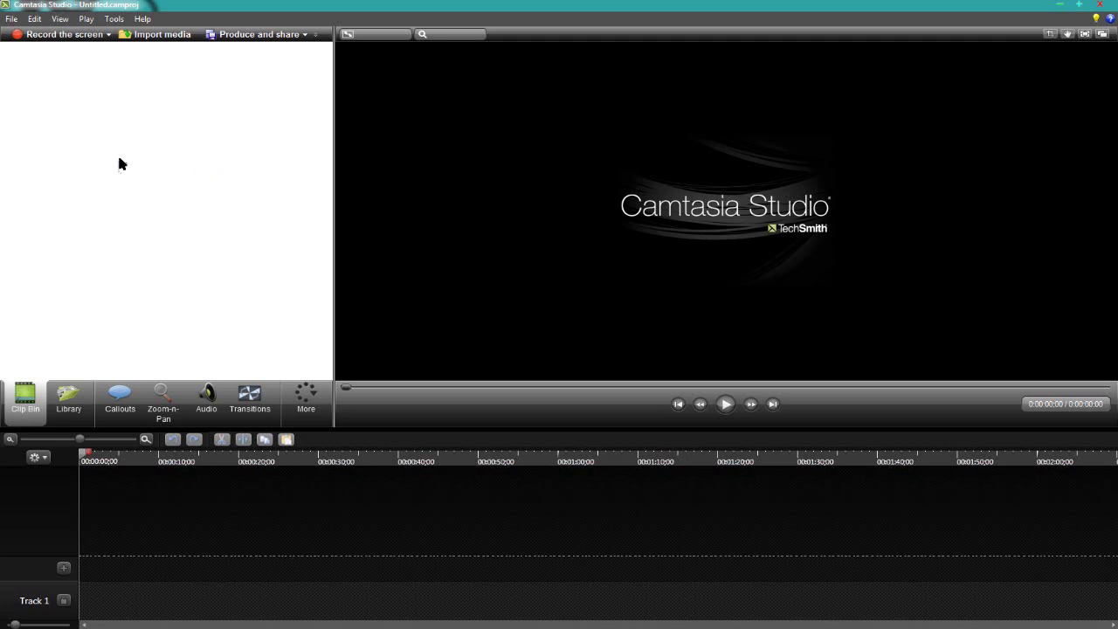
click(11, 19)
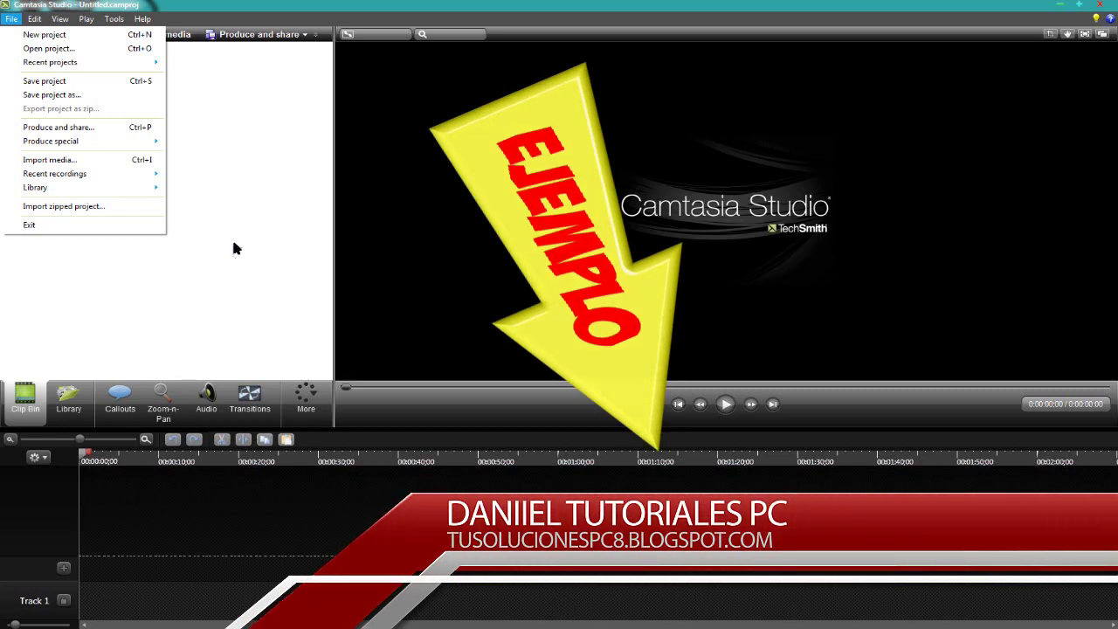
click(225, 236)
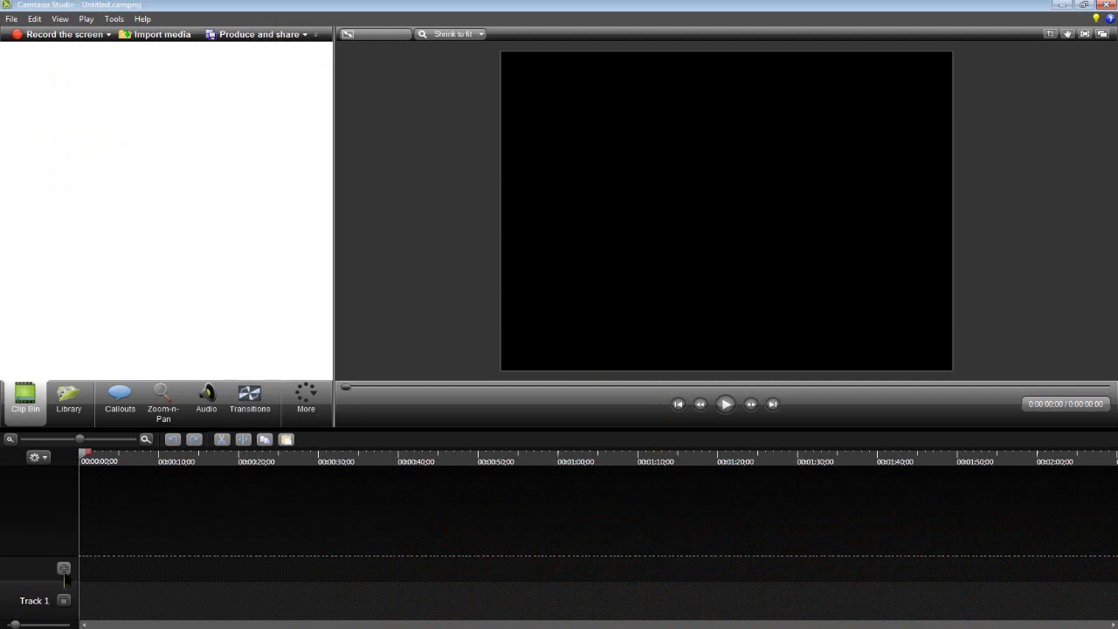
Add two more tracks to the timeline.
click(64, 565)
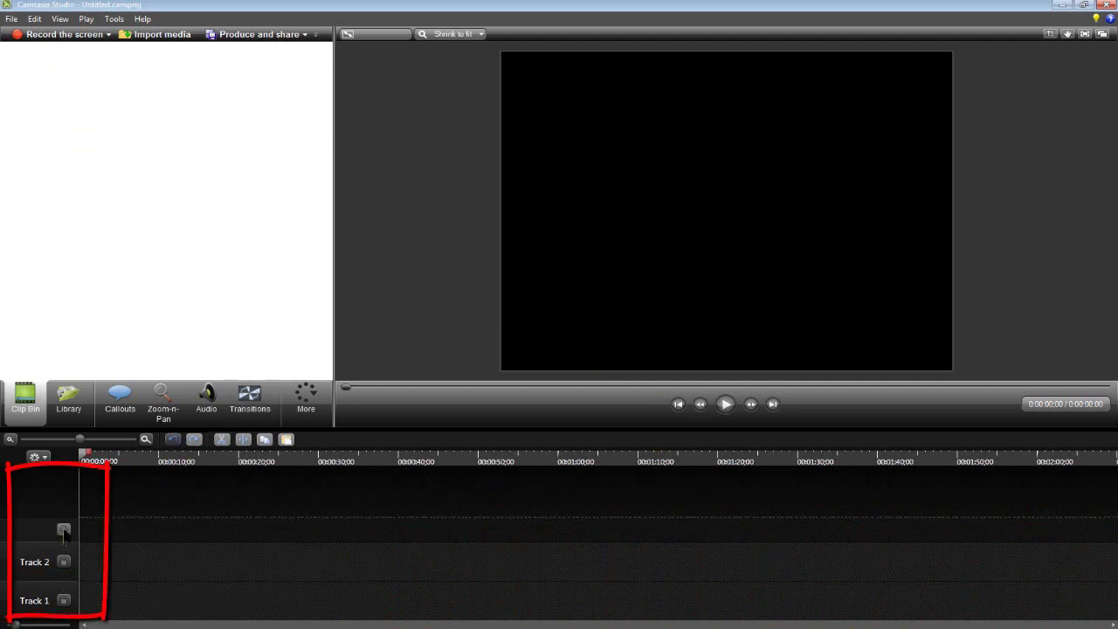
click(63, 528)
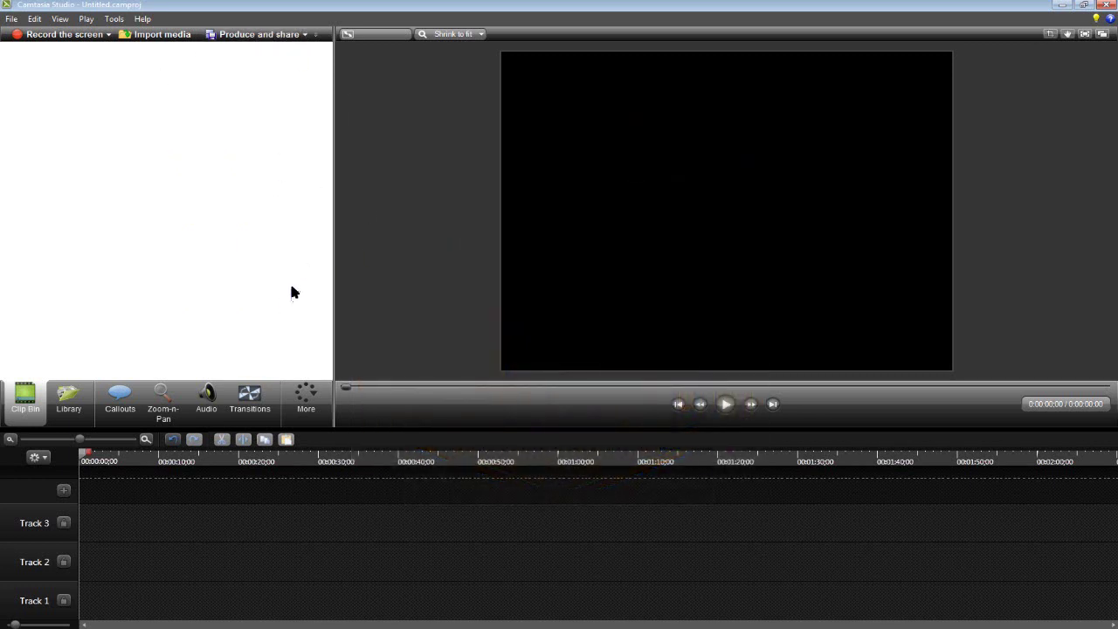
Show the callout tools and look over the full gallery of callout shapes.
click(120, 398)
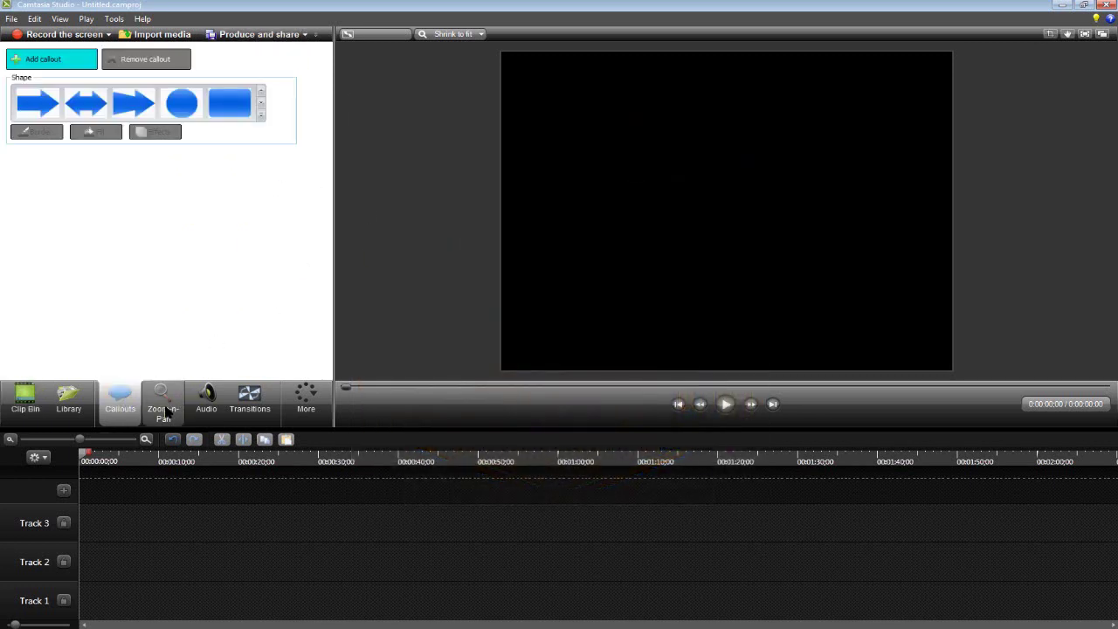
click(261, 114)
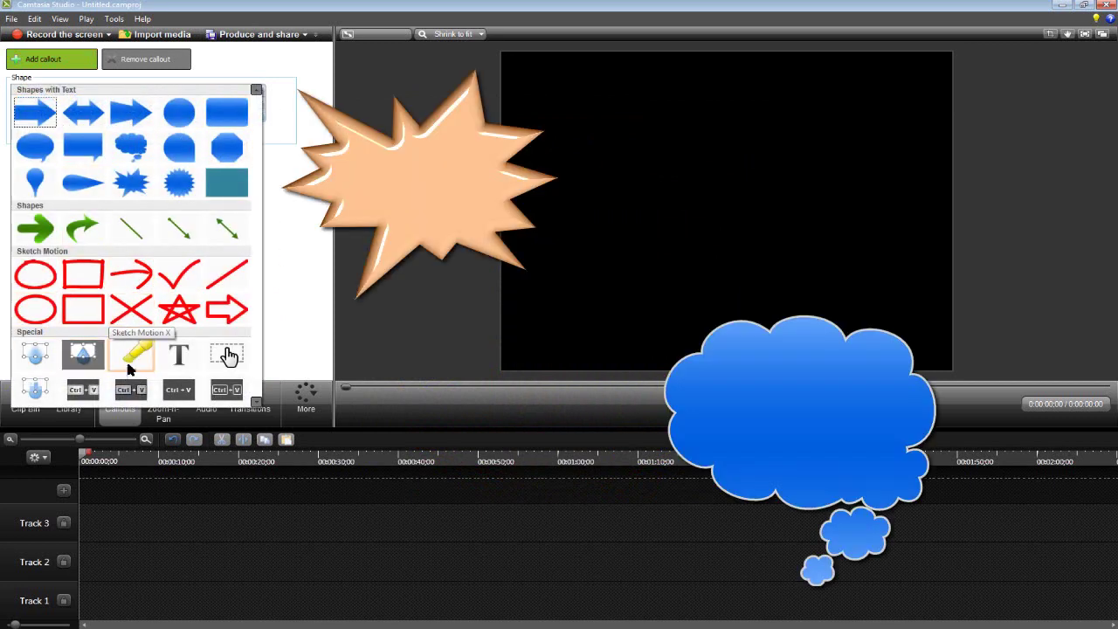
click(293, 297)
Look over the additional editing tools and the options for producing and sharing the video.
click(305, 396)
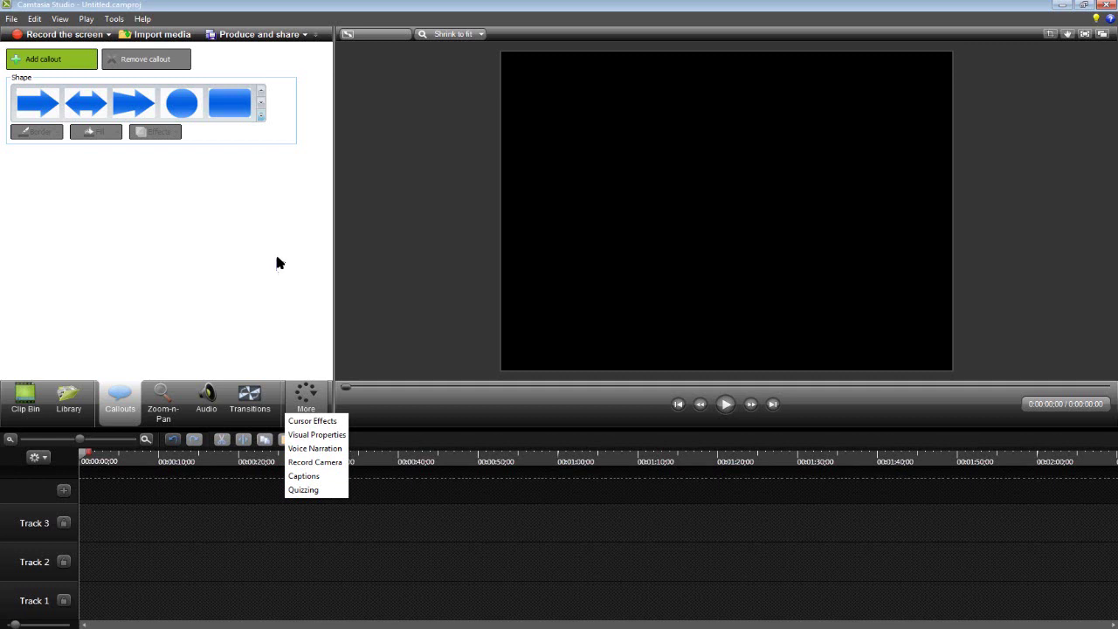
click(306, 41)
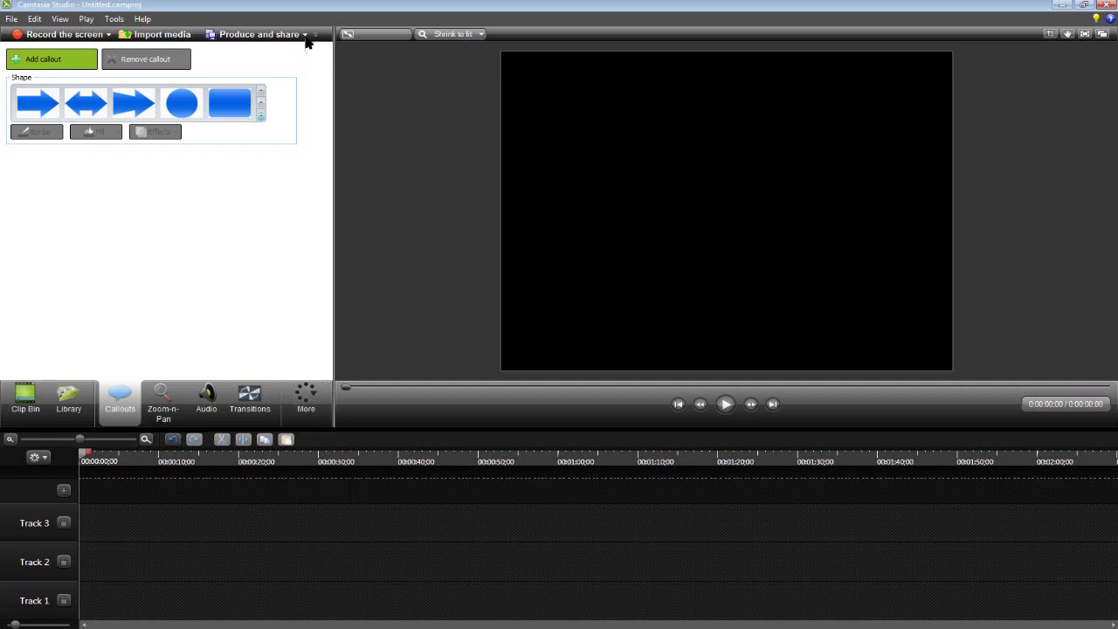
click(305, 35)
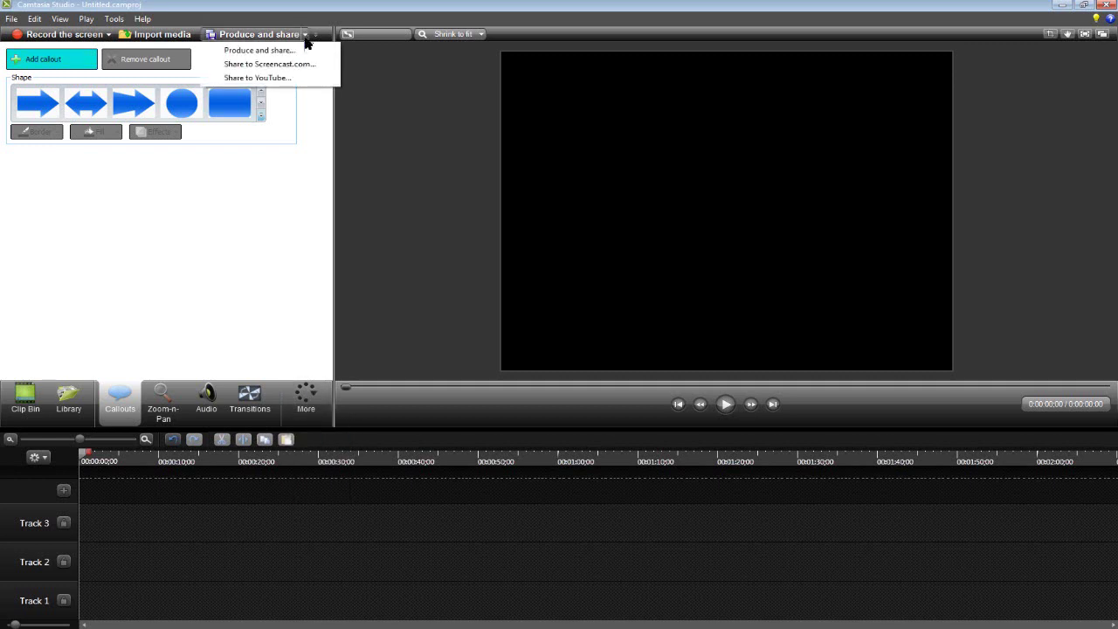
click(258, 286)
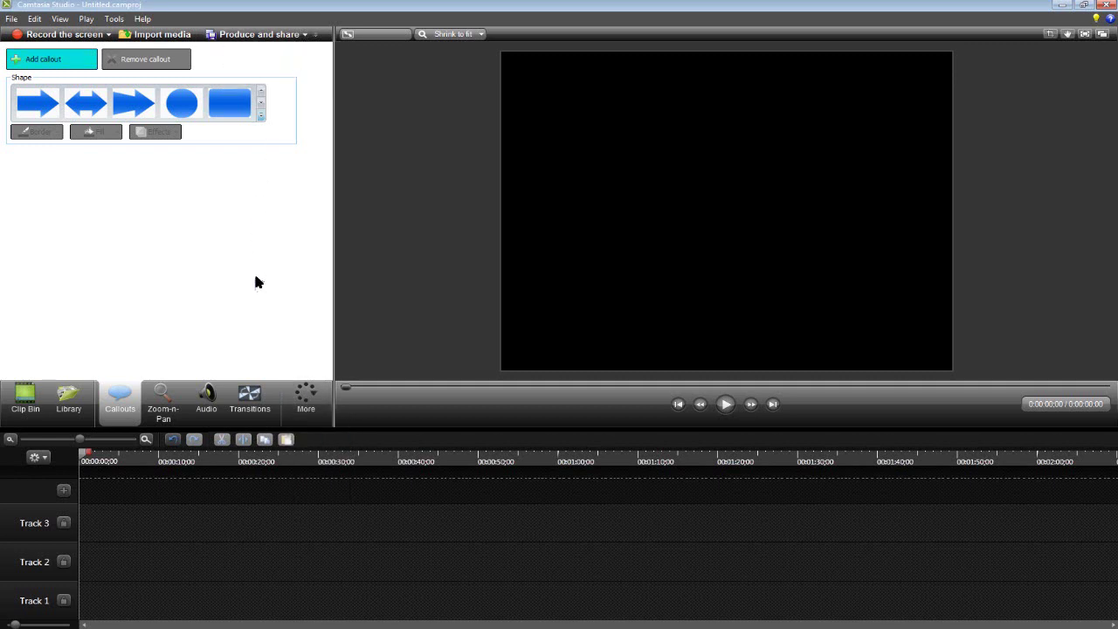